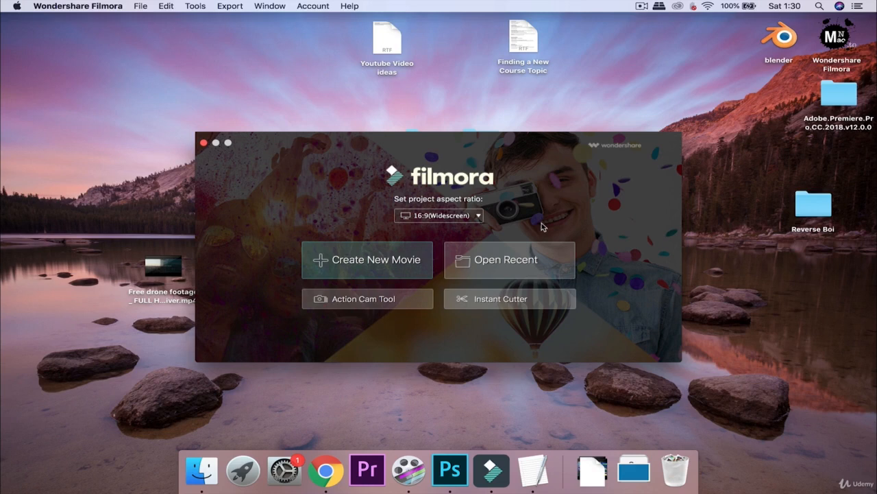
Open the recent project "filmora course".
click(571, 257)
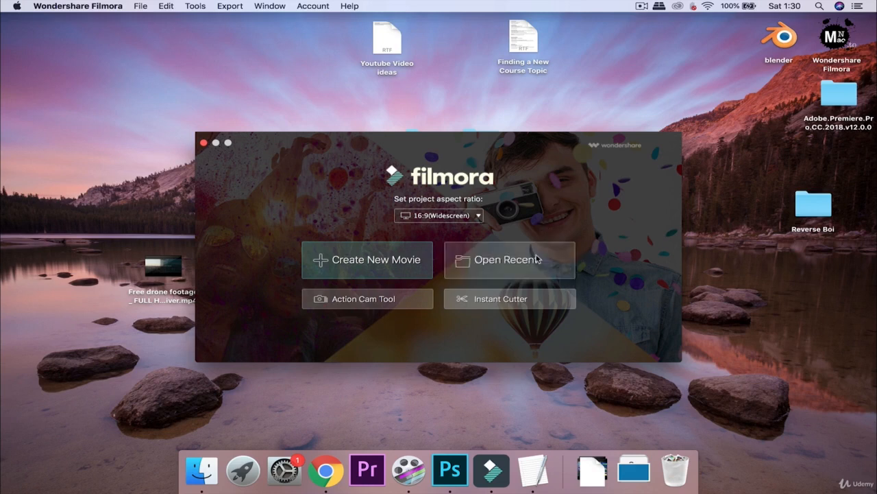
click(389, 98)
click(626, 296)
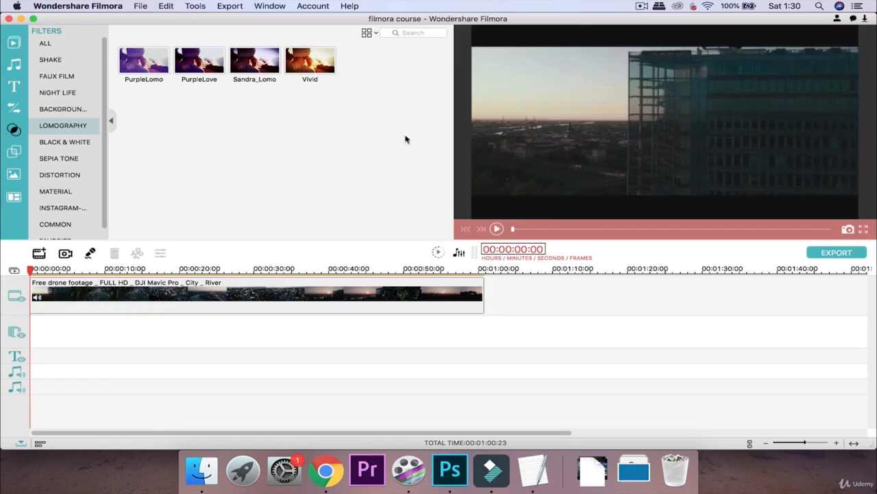
Browse the filter library, including the All, Black & White, Distortion and Material categories.
click(14, 108)
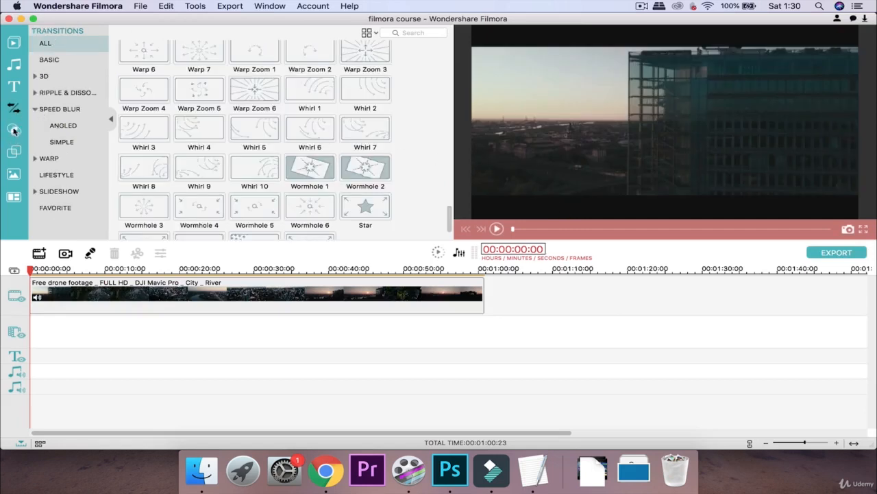
click(10, 133)
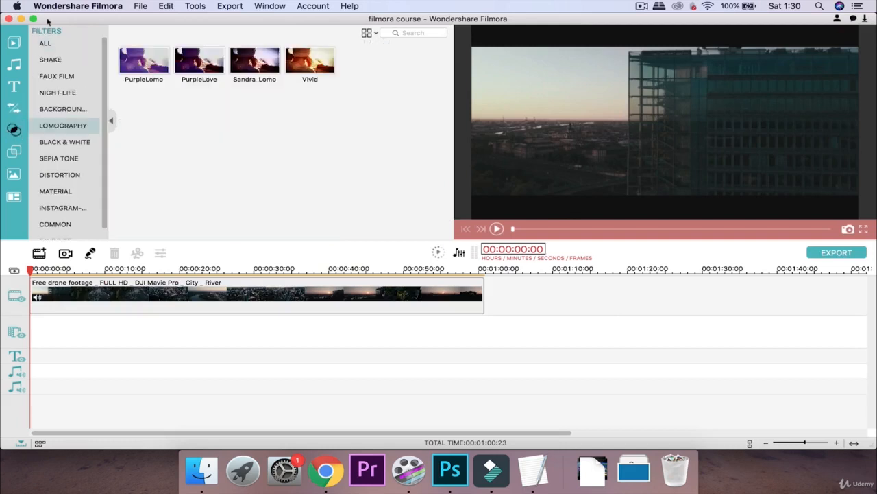
click(45, 43)
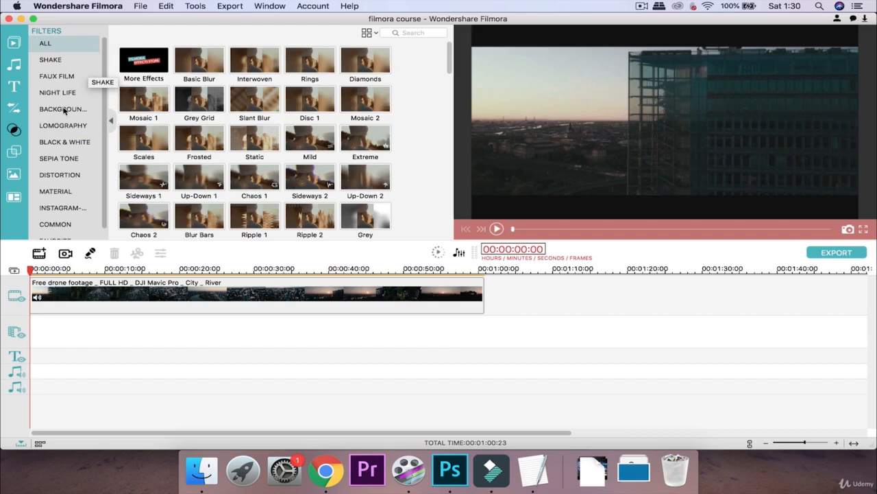
scroll(63, 111, down, 1)
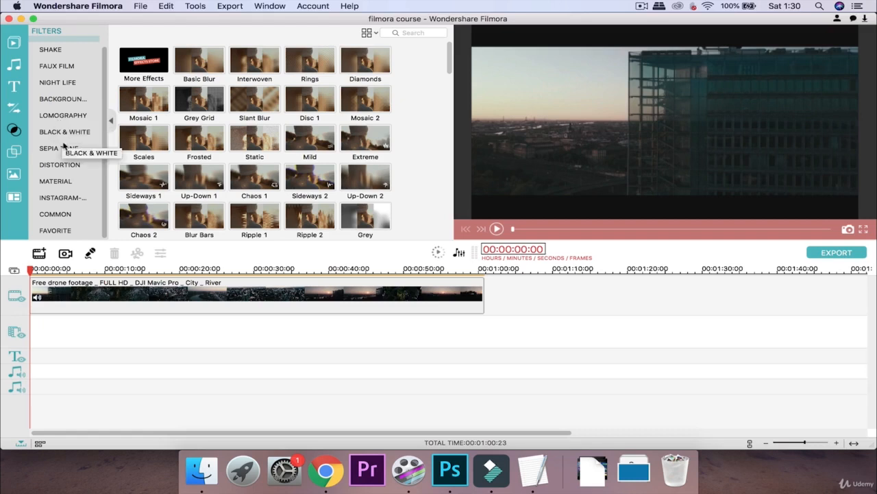
click(64, 146)
click(67, 133)
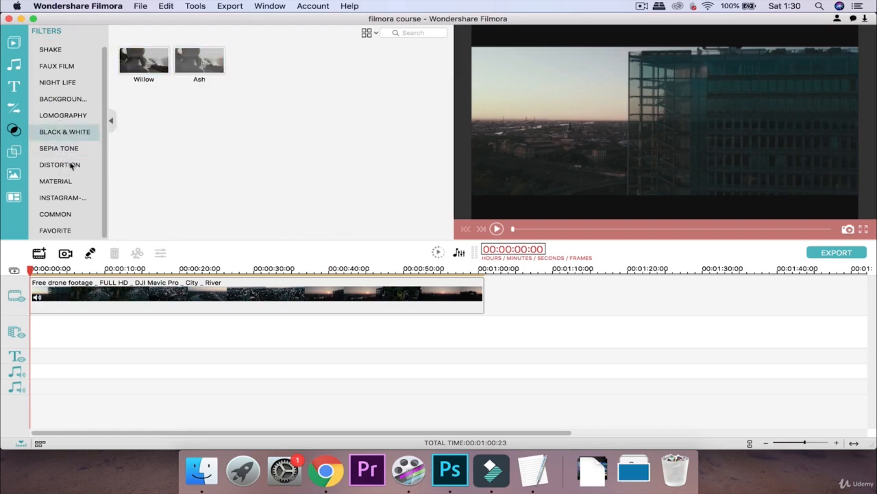
click(74, 164)
click(70, 180)
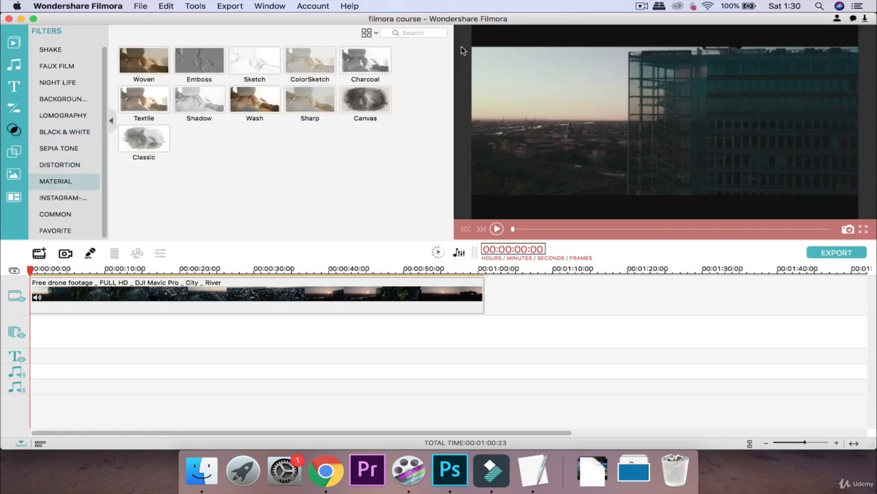
Preview the Rise filter from the Sepia Tone category and add it at the start of the timeline.
click(78, 149)
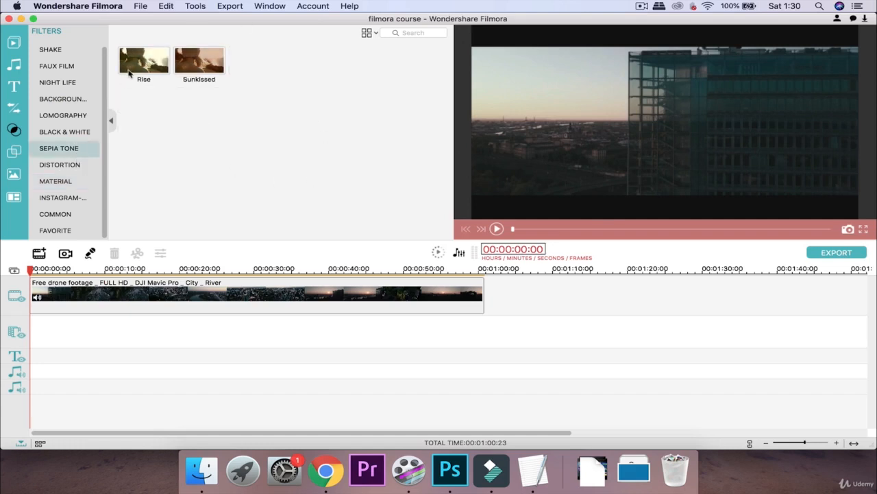
click(161, 66)
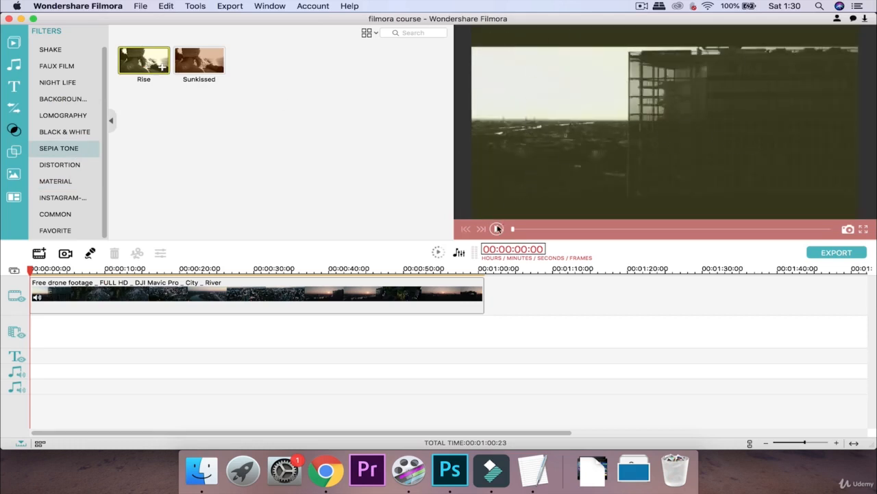
click(163, 69)
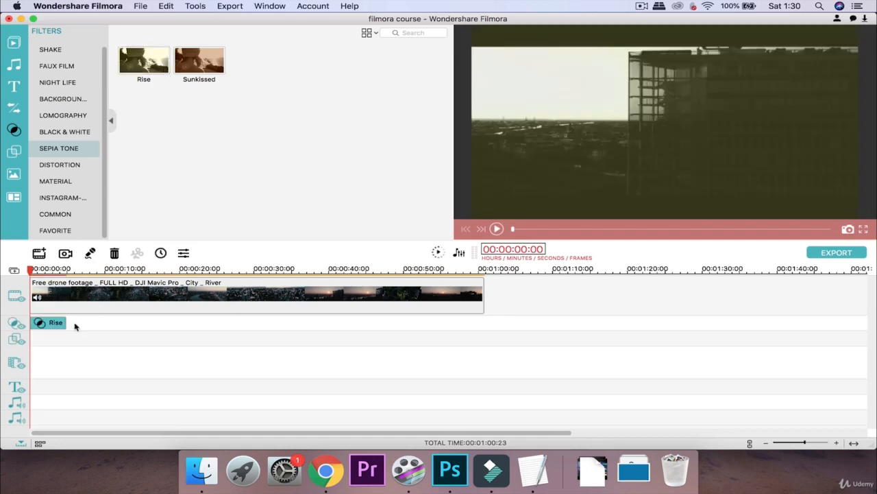
Check the Rise filter's effect properties in the Filter Inspector and delete the filter from the timeline.
double_click(58, 323)
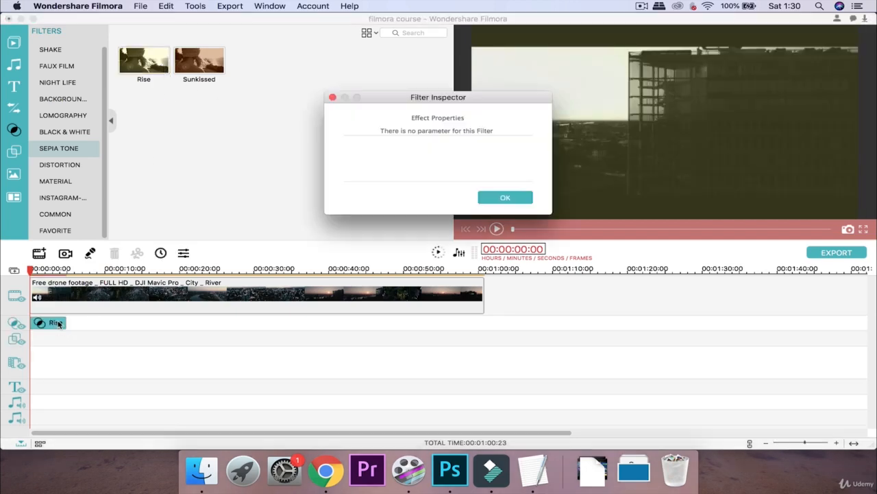
click(503, 198)
right_click(60, 324)
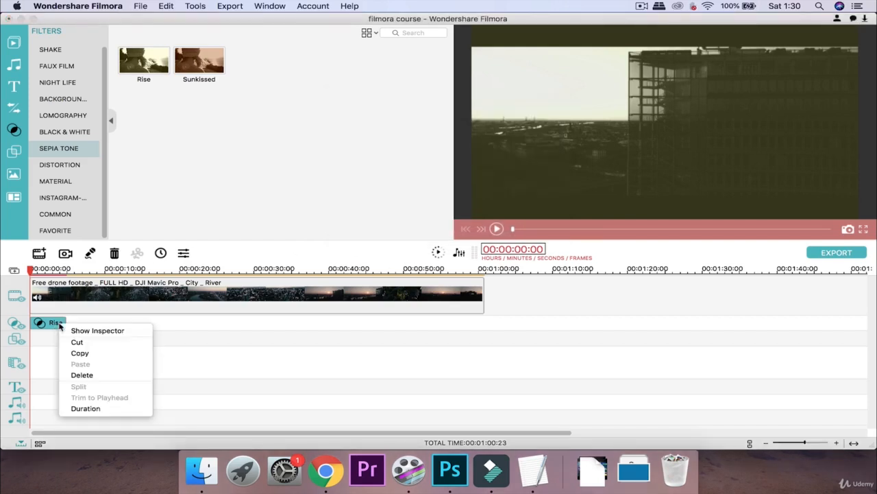
click(99, 331)
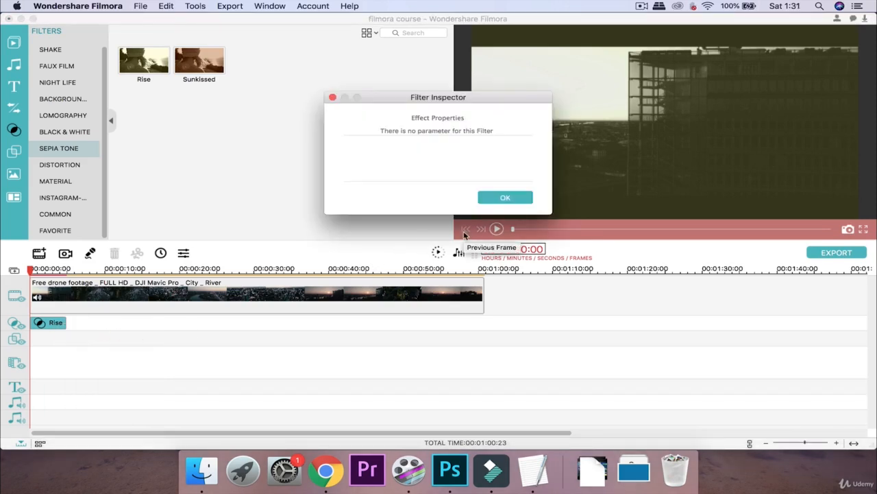
click(505, 198)
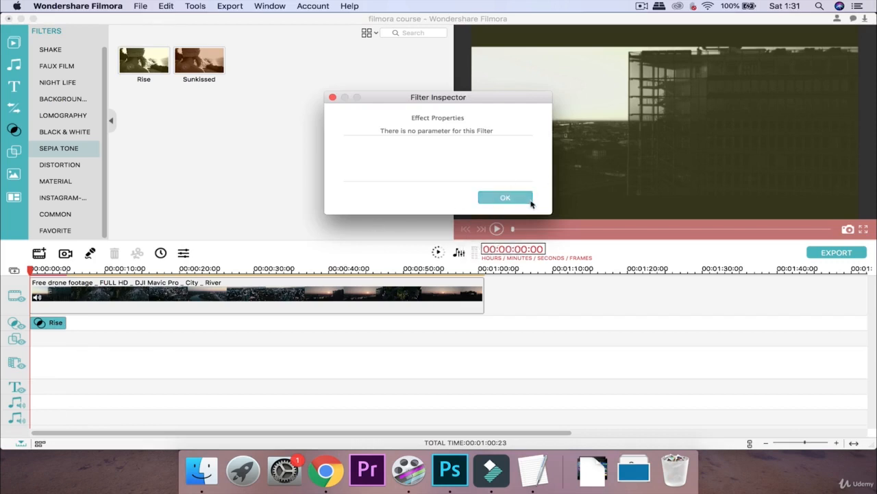
right_click(46, 325)
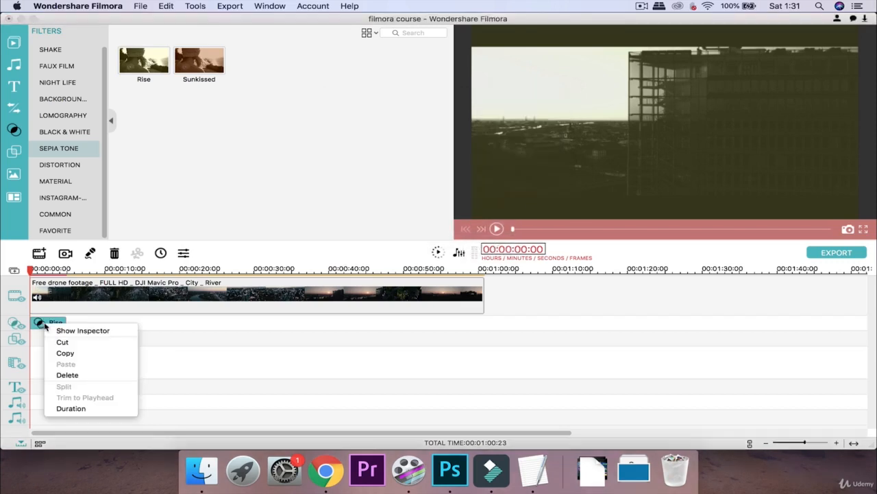
click(71, 332)
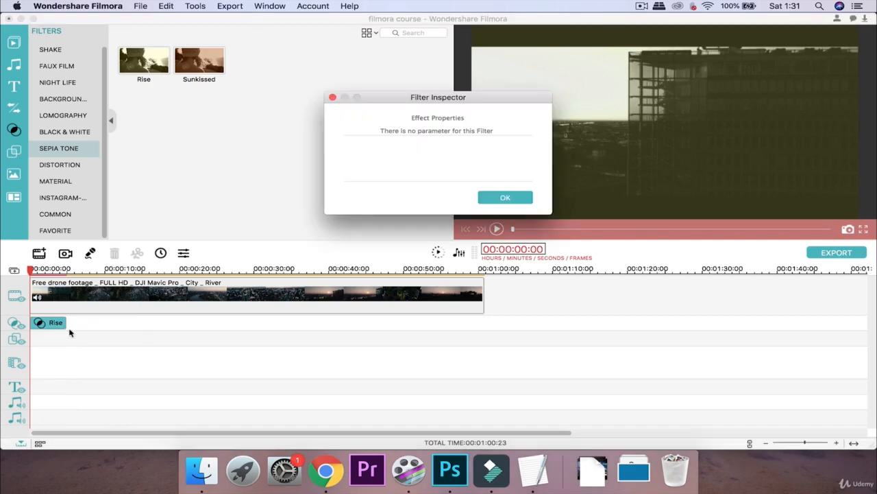
click(509, 196)
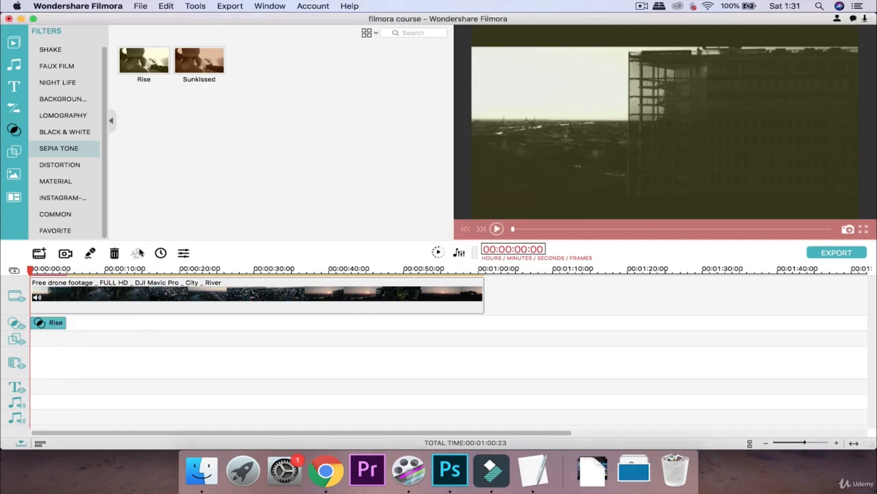
click(115, 253)
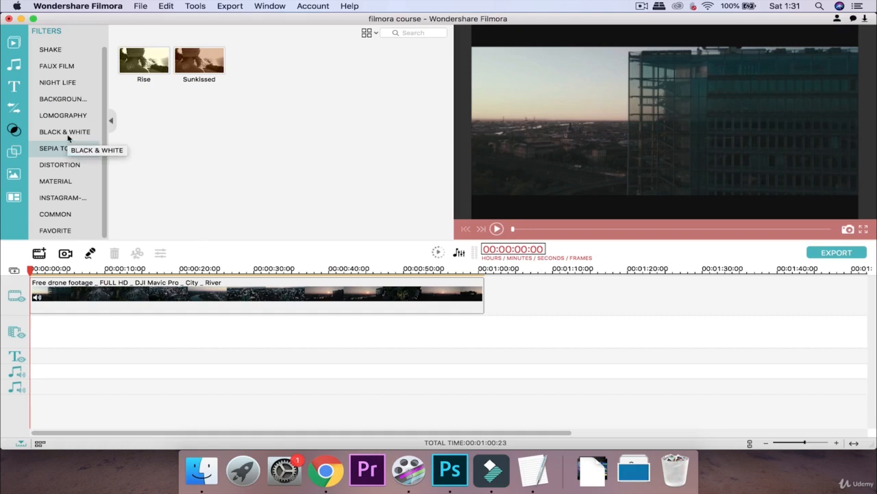
Add the Whirl distortion filter at the start of the filter track and view its effect properties.
click(66, 163)
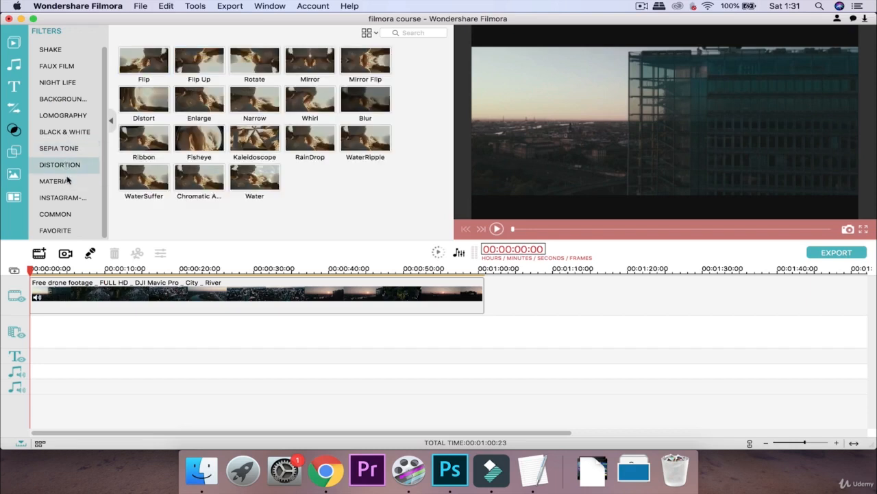
click(327, 105)
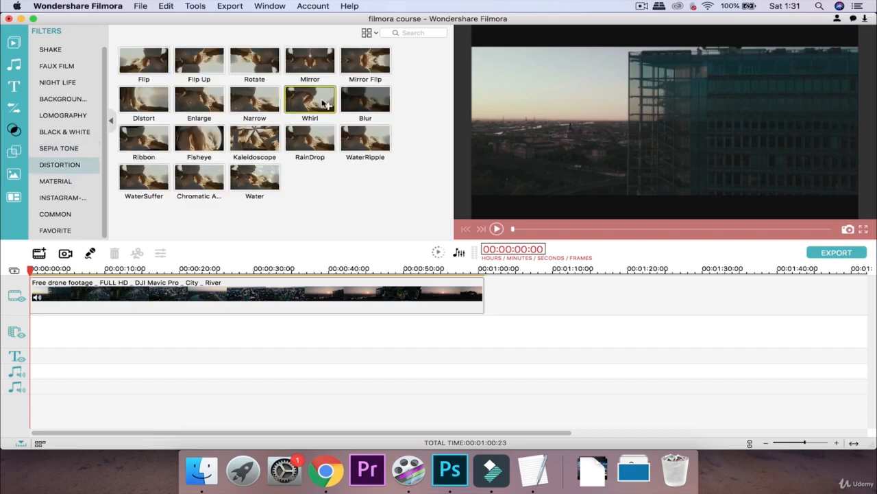
drag(330, 111, 49, 327)
double_click(49, 327)
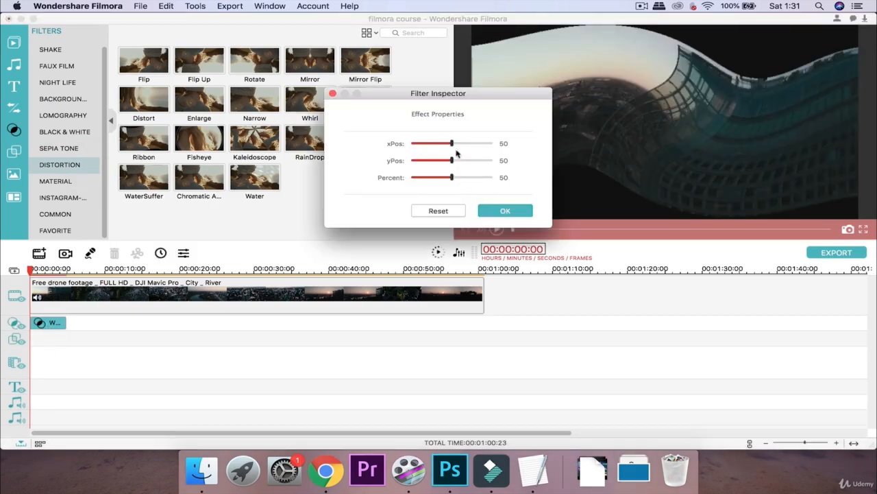
click(505, 212)
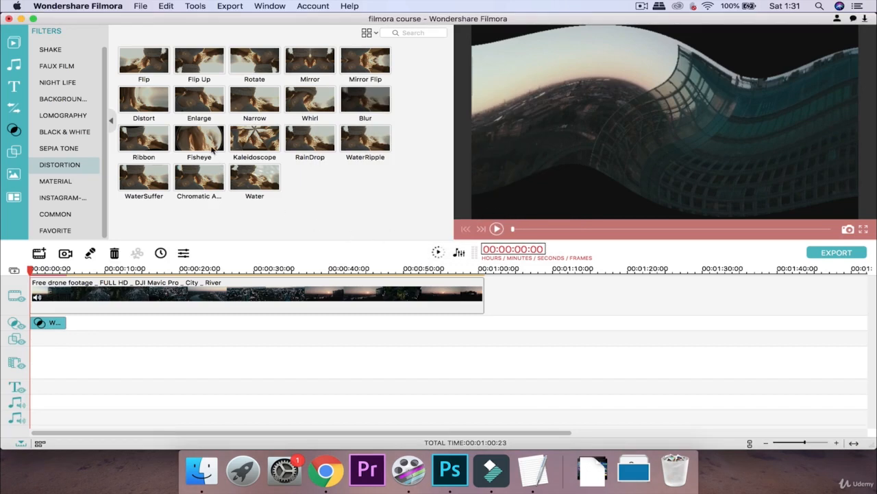
Replace the Whirl filter on the timeline with Fisheye, and delete the Fisheye filter.
click(204, 144)
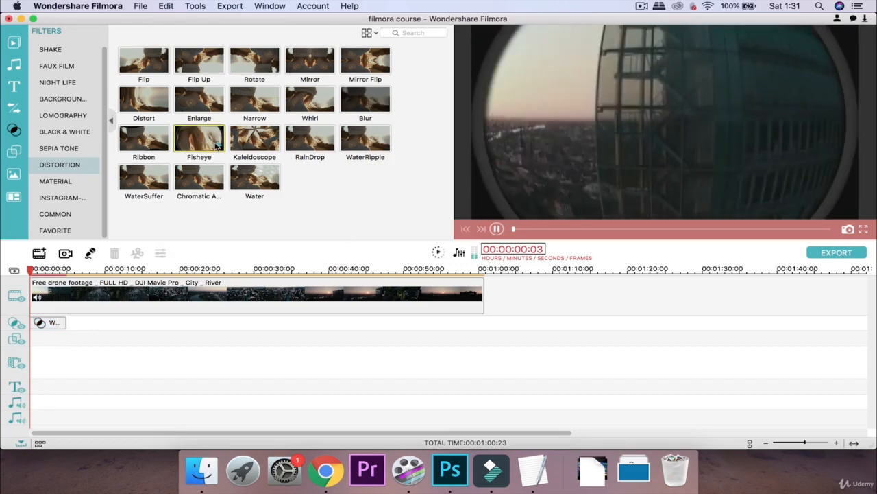
click(217, 145)
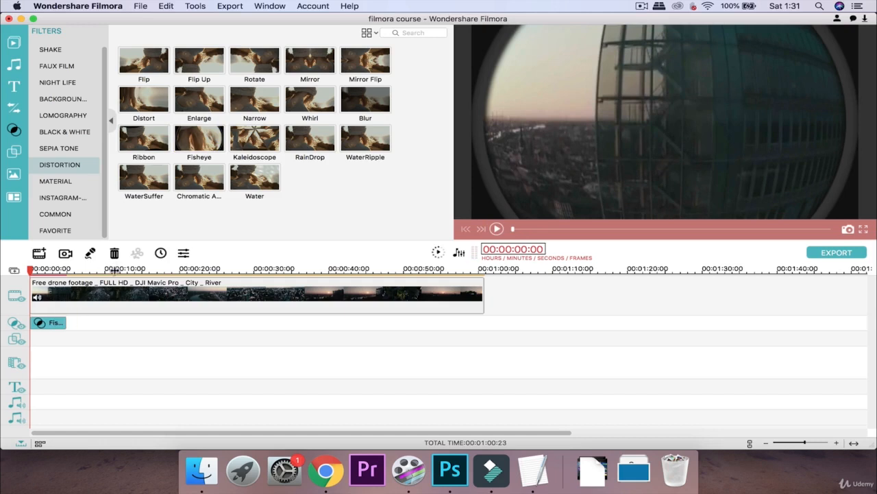
click(115, 253)
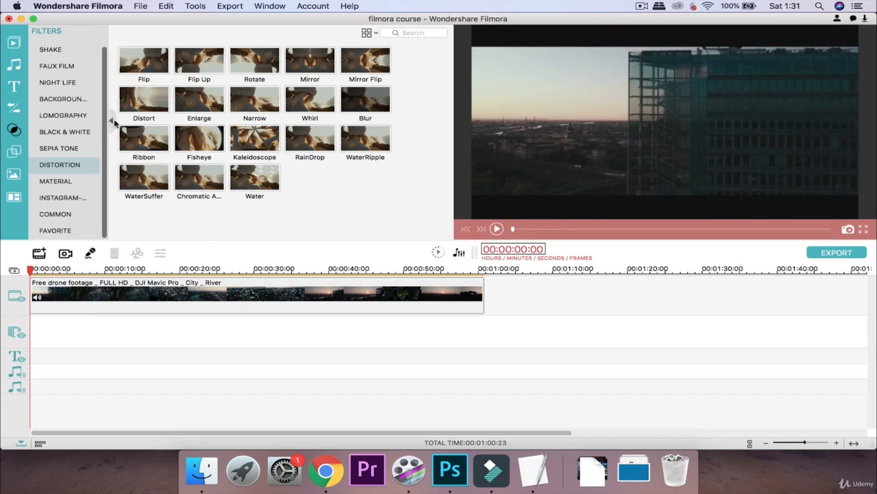
Play a preview of the Mild filter from the Shake category and return the preview to the start.
scroll(78, 110, up, 2)
scroll(78, 109, down, 1)
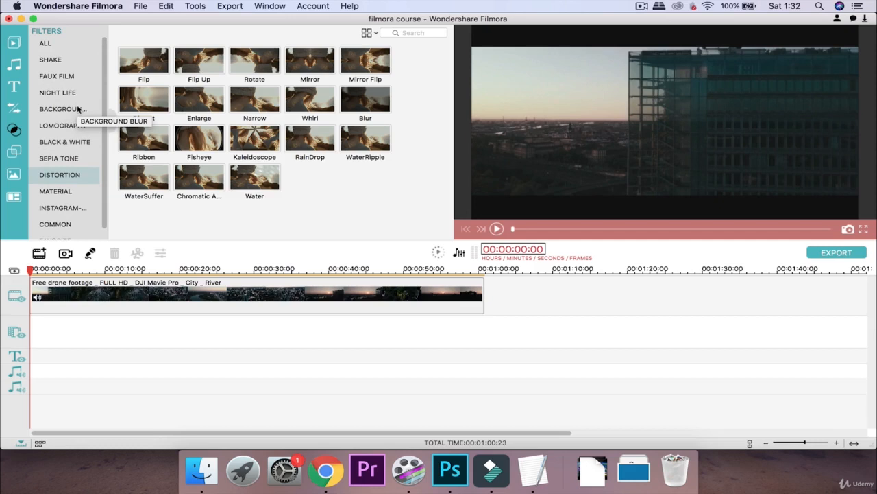
click(55, 65)
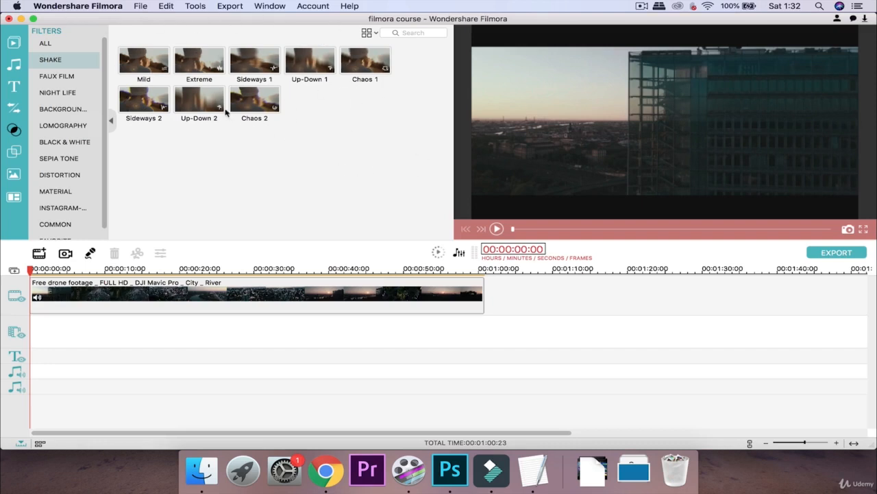
click(153, 60)
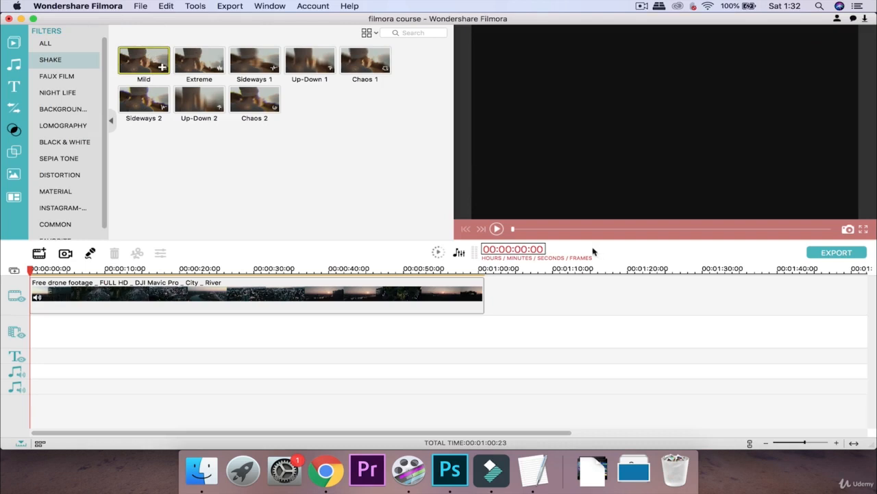
click(497, 229)
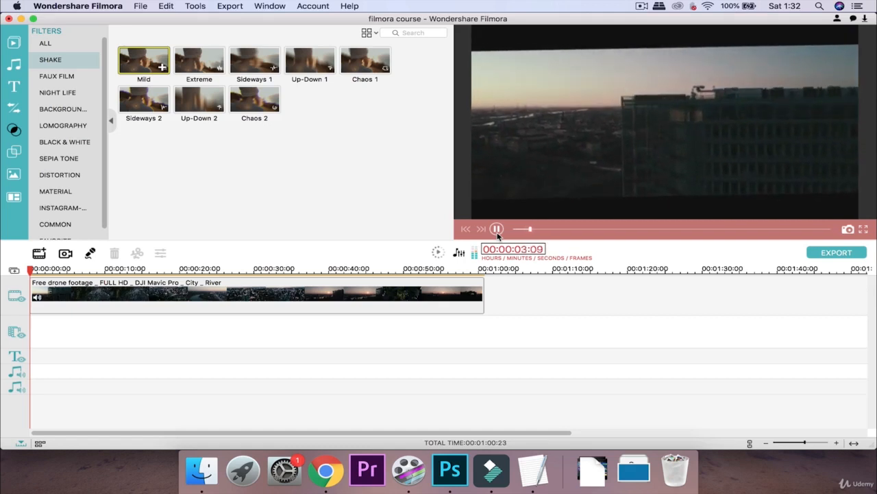
click(498, 233)
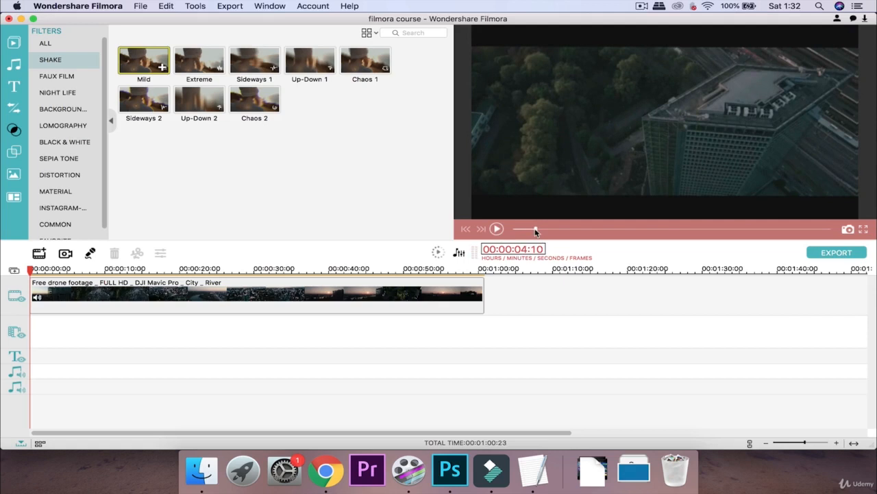
drag(536, 232, 513, 230)
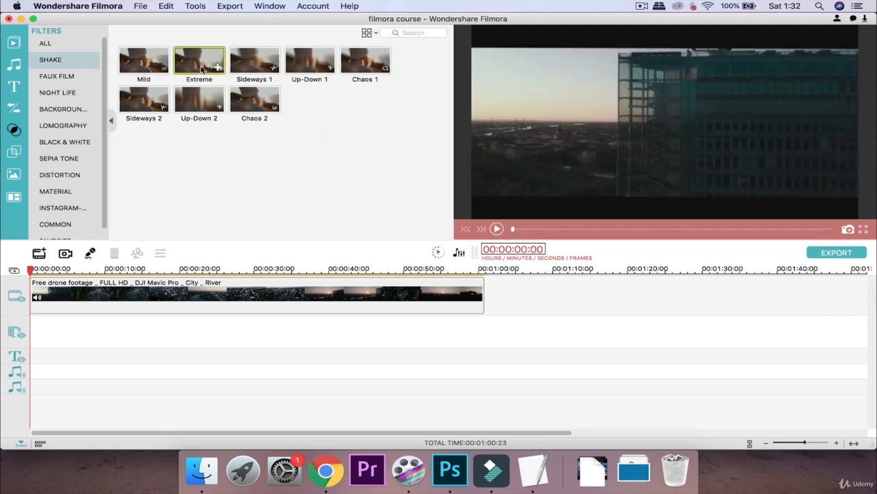
Play a preview of the Extreme shake filter and pause it.
click(202, 69)
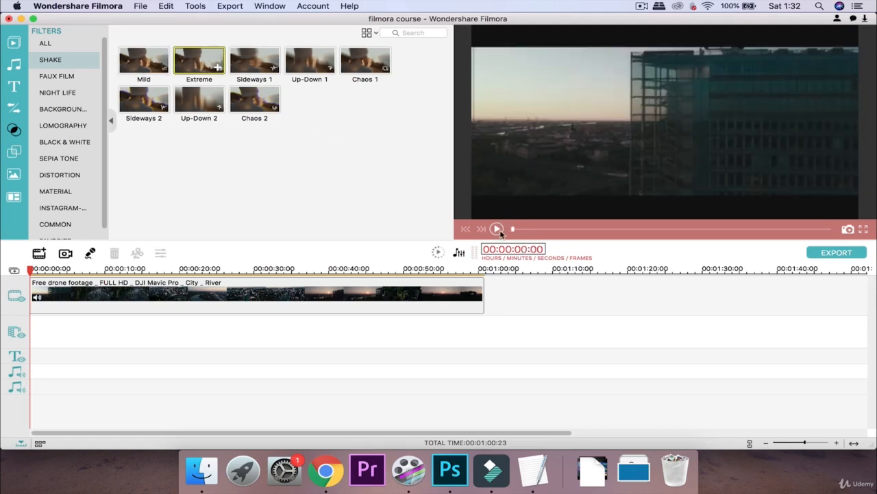
click(498, 230)
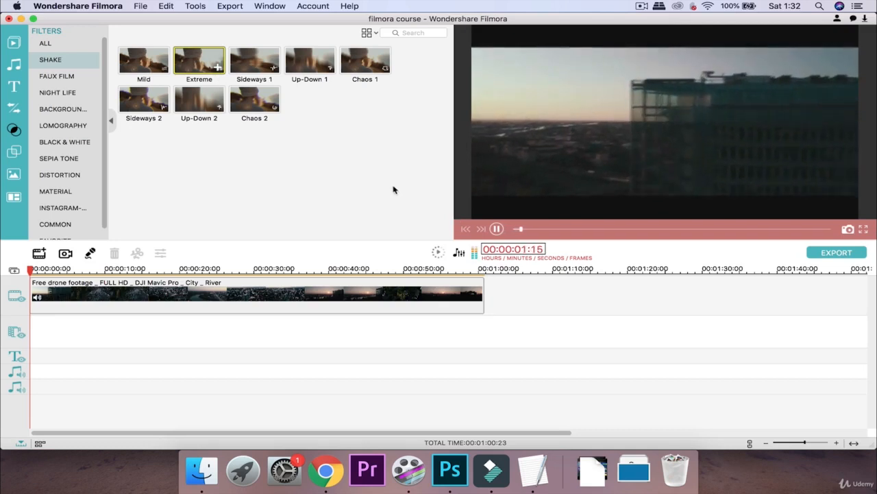
click(499, 229)
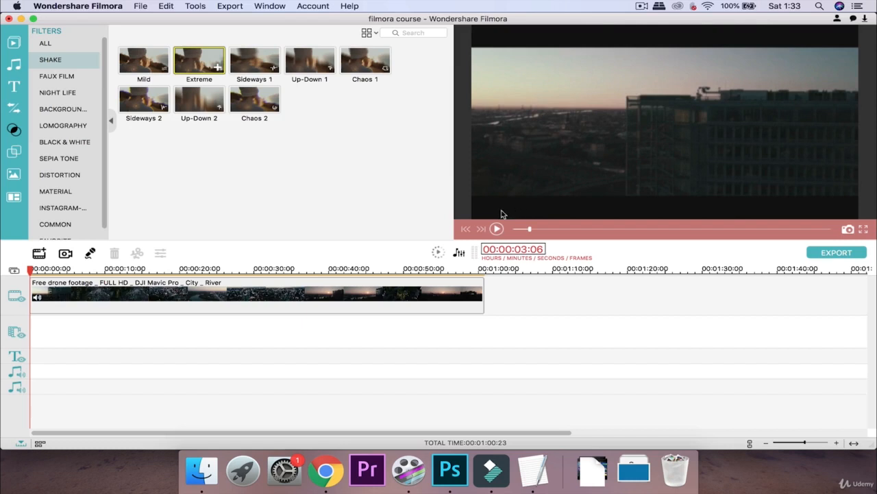
Add the Sideways 1 shake filter at the start of the filter track and extend it to about 8 seconds.
click(168, 285)
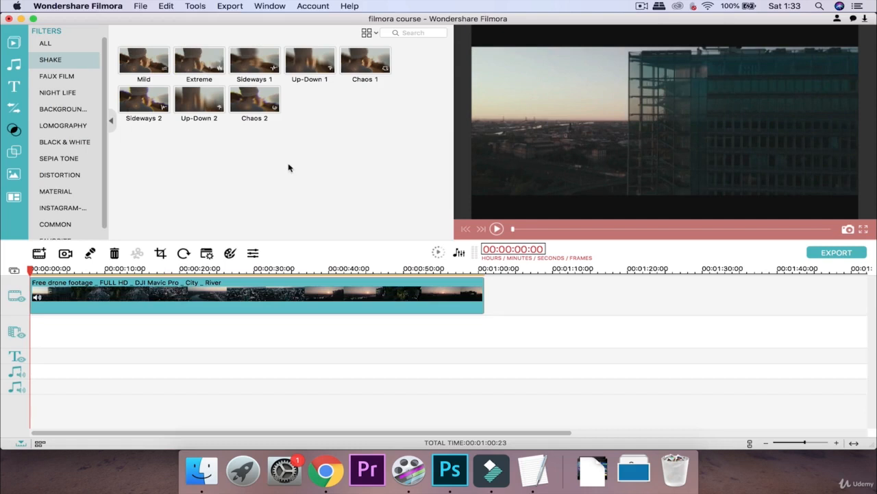
click(258, 68)
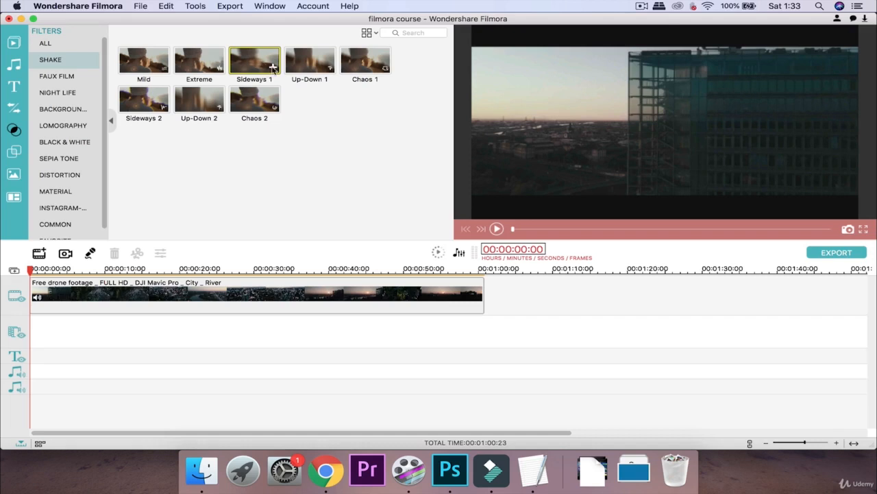
click(273, 66)
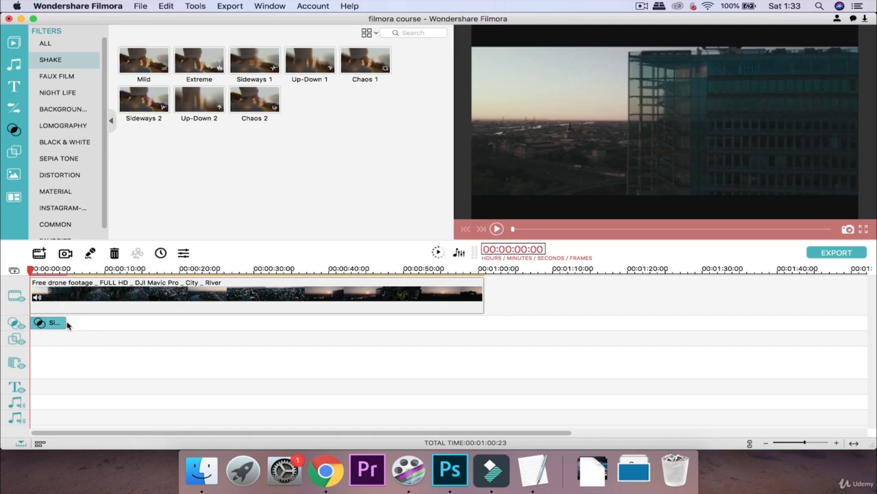
drag(69, 325, 94, 323)
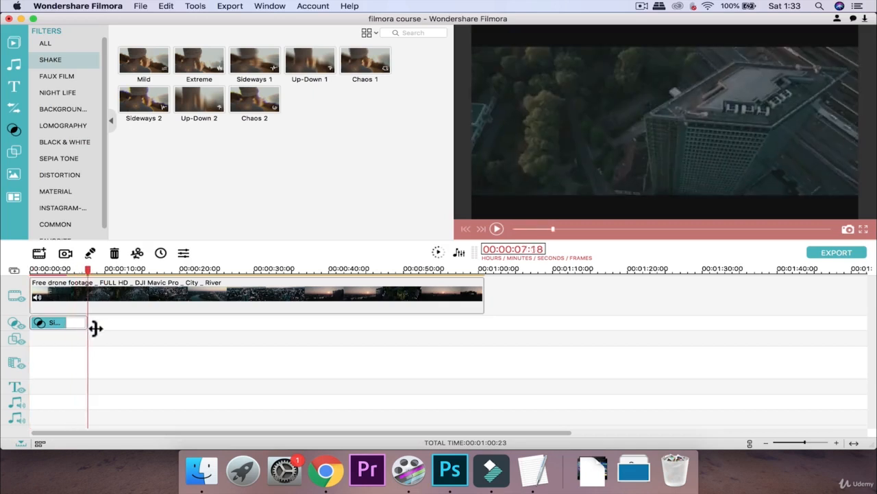
Play a preview of the Sideways 1 filter from near the start of the footage, and delete the filter.
click(517, 228)
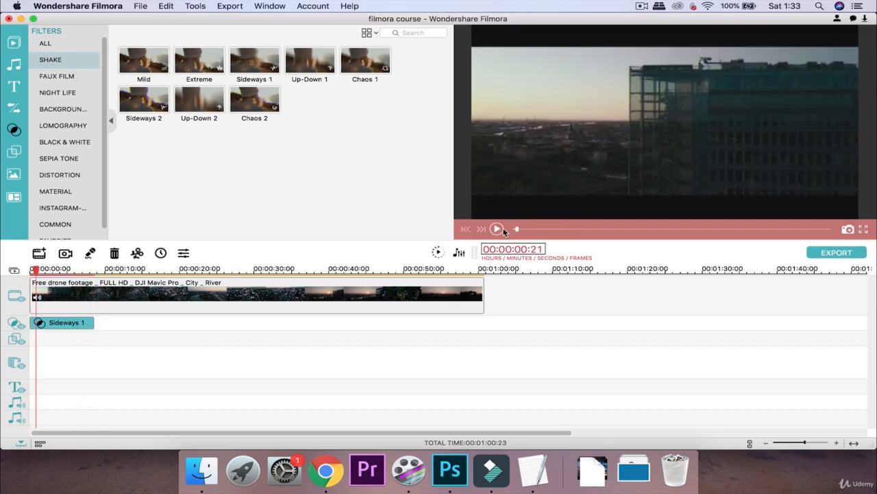
click(497, 229)
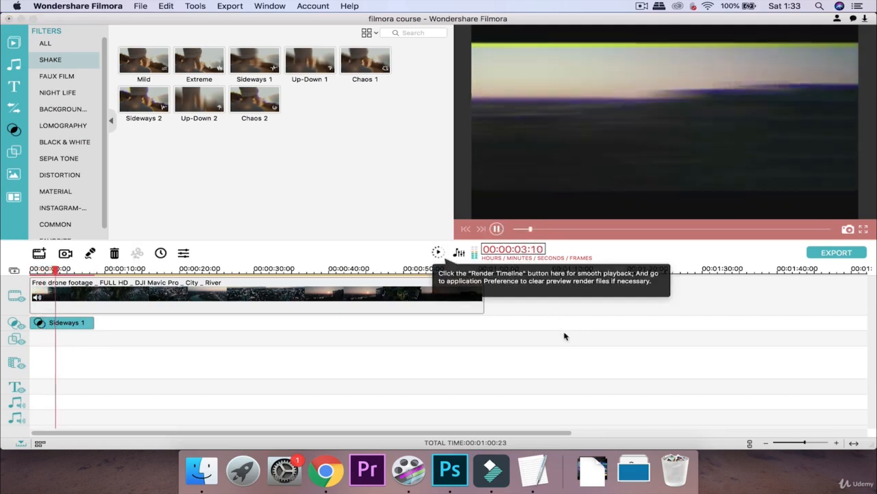
click(497, 229)
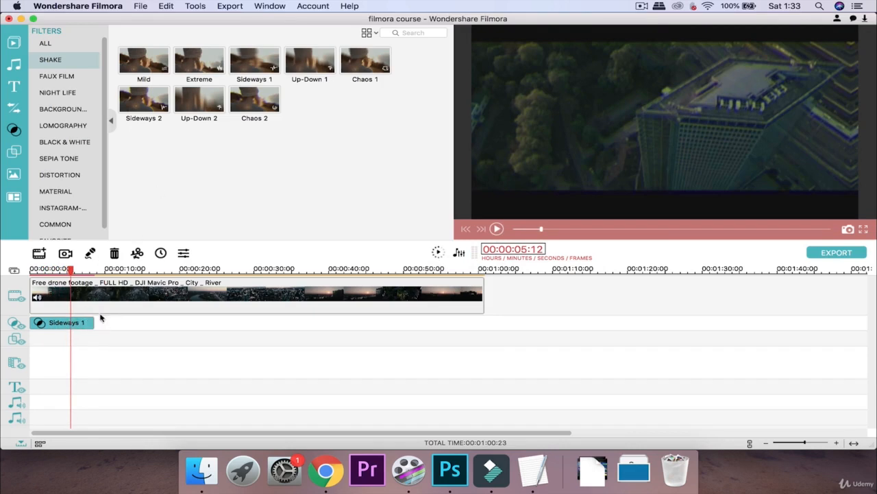
click(114, 254)
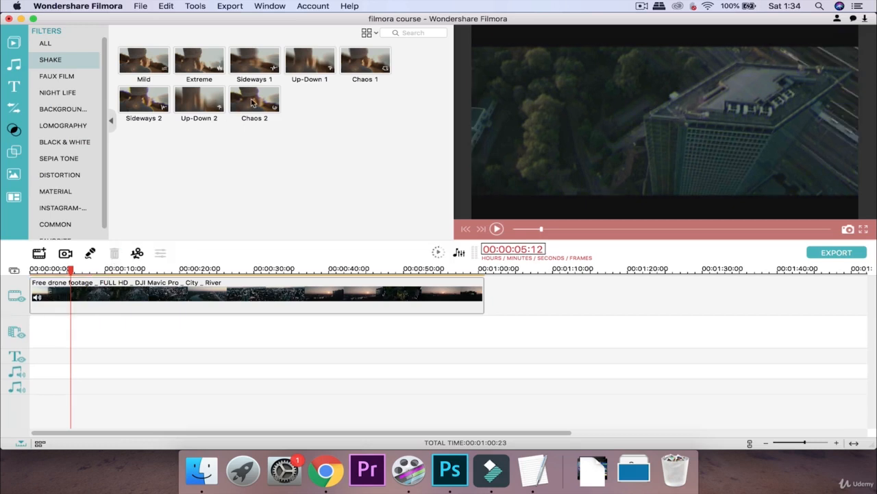
Add the Chaos 2 shake filter at the playhead on the filter track and play a preview of it.
drag(261, 100, 85, 326)
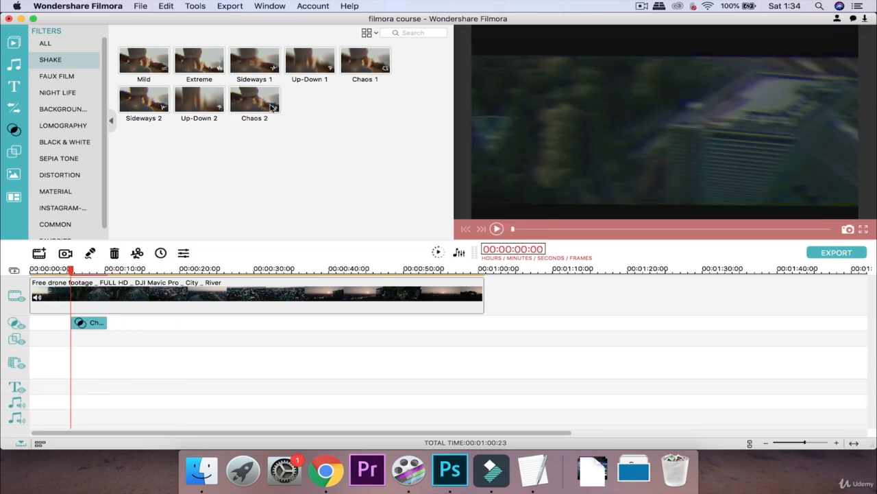
click(499, 228)
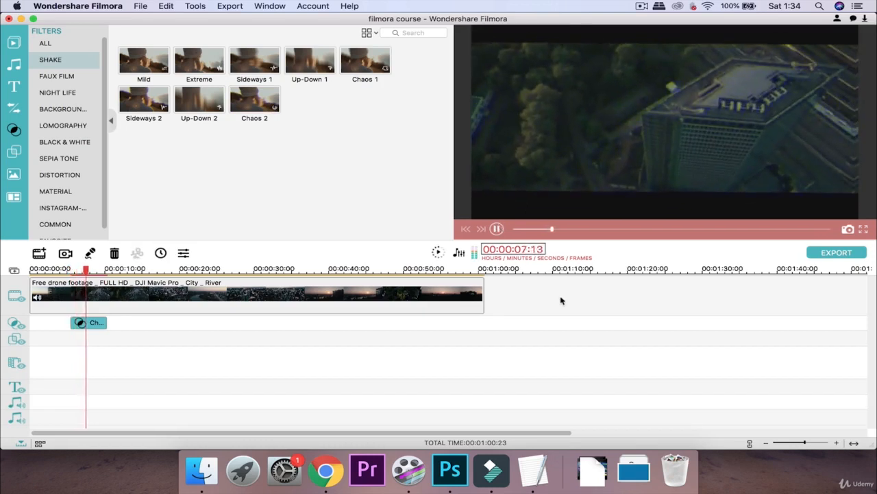
click(497, 232)
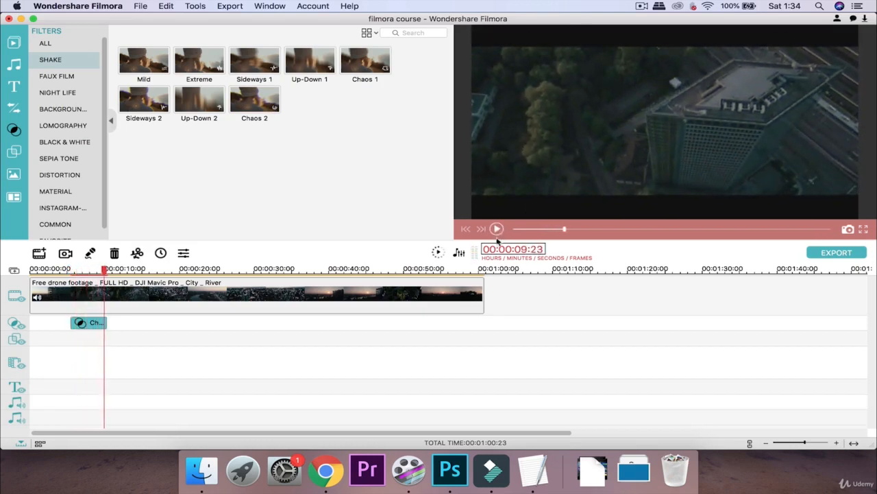
Crop the drone clip manually to 1280 x 379 by trimming the upper and lower edges of the frame.
click(139, 301)
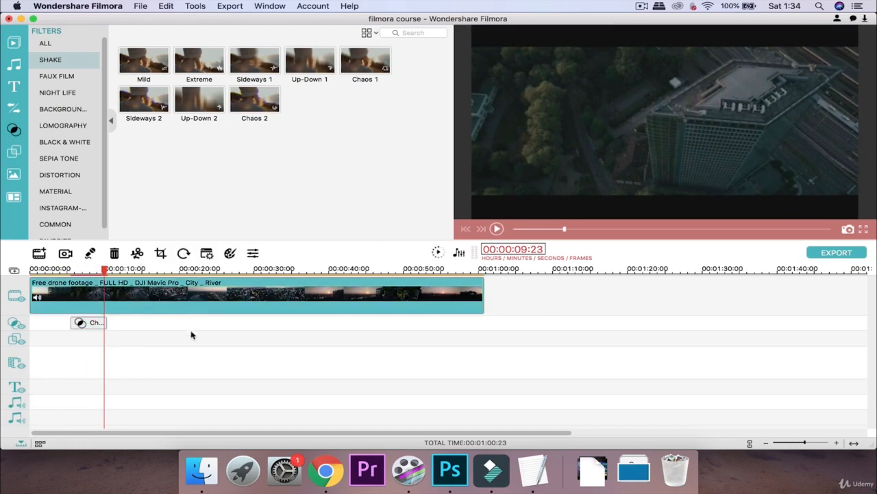
click(160, 253)
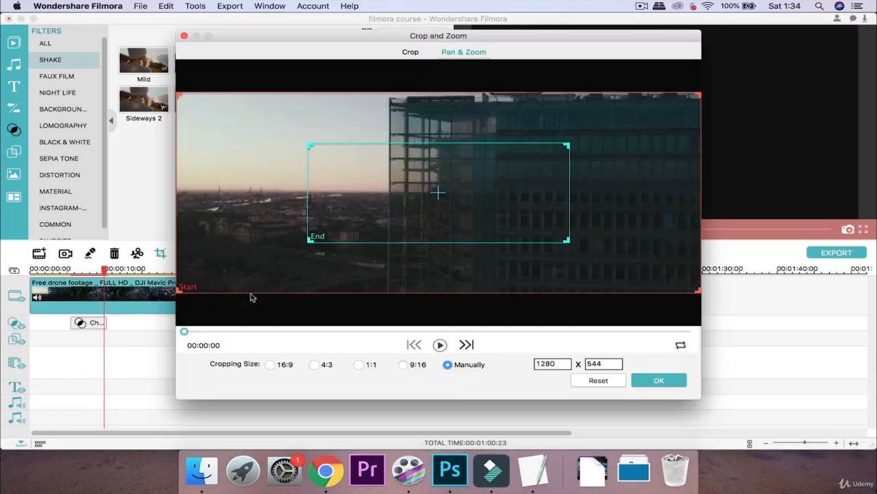
click(411, 51)
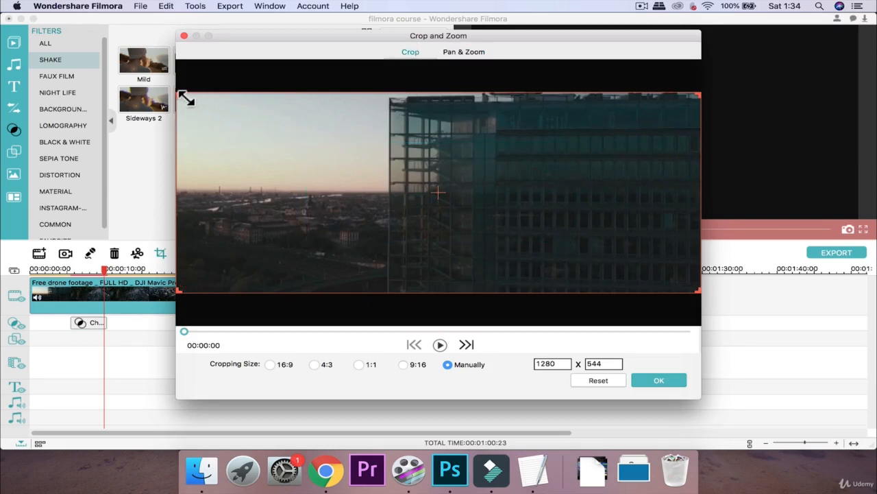
drag(185, 99, 180, 124)
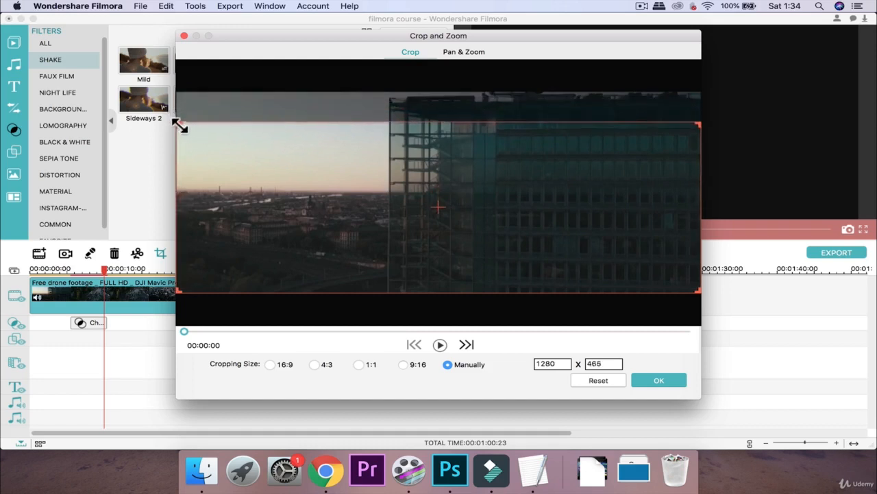
drag(184, 290, 177, 260)
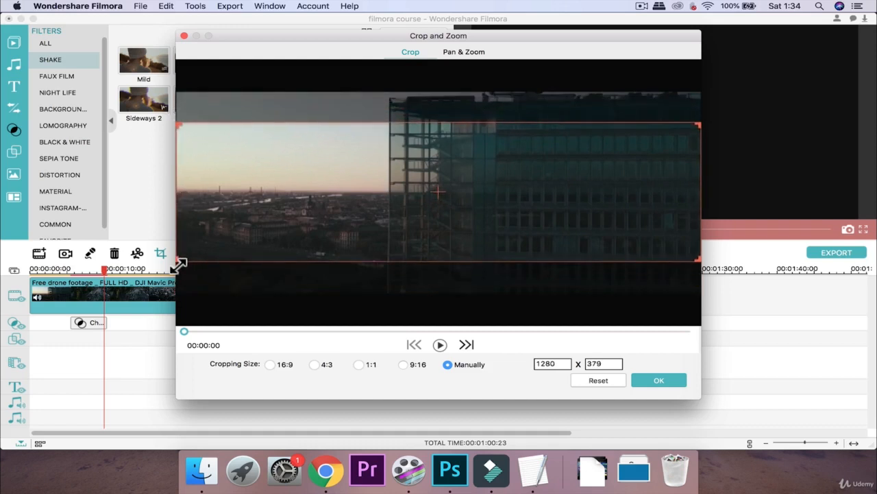
click(657, 379)
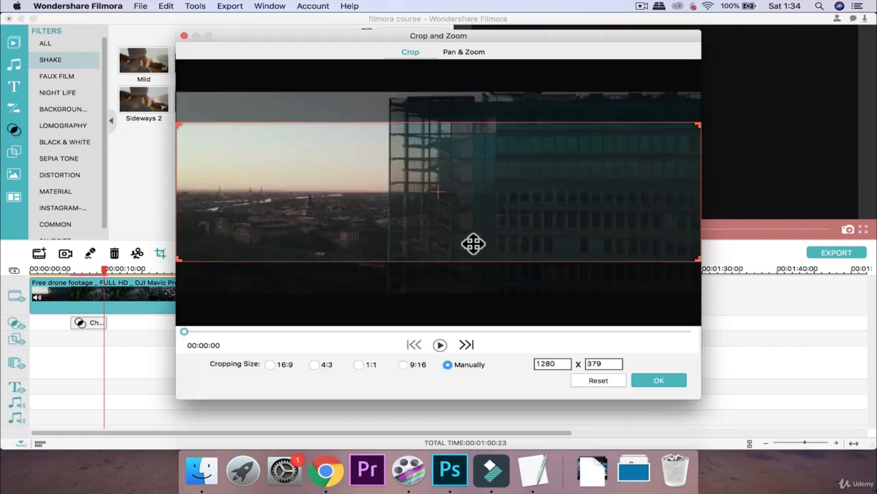
Restore the drone clip's crop to the full 1280 x 544 frame.
click(162, 254)
drag(183, 127, 178, 73)
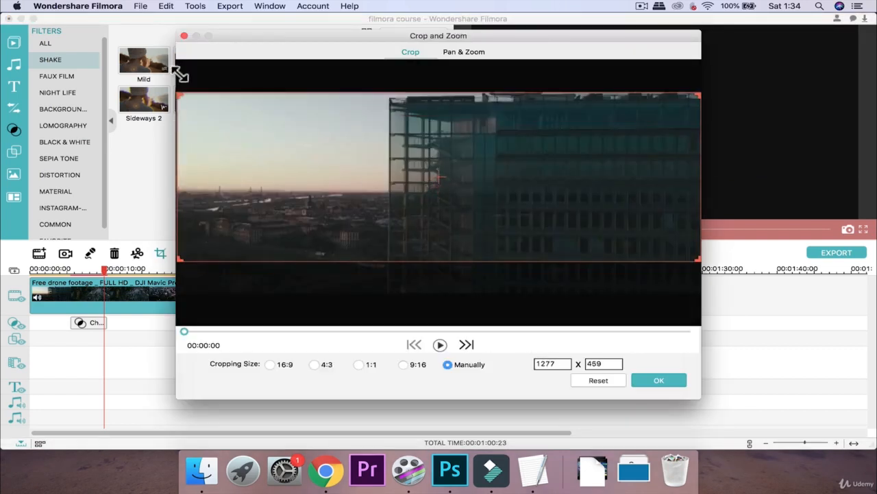
drag(179, 258, 158, 354)
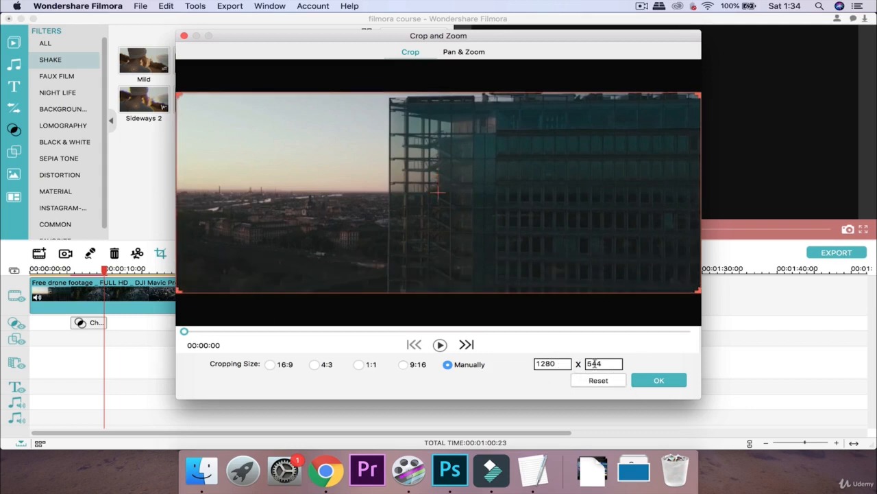
click(636, 379)
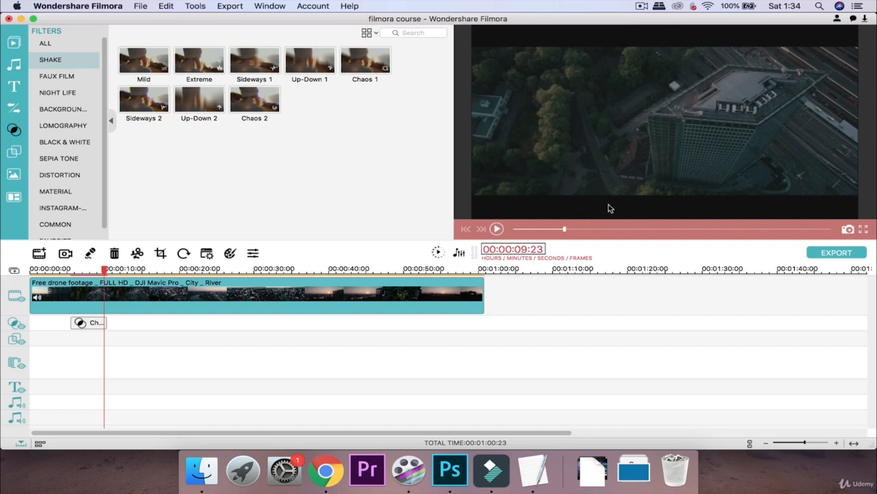
Browse the complete filter collection and preview the FuzzyImg filter.
click(47, 44)
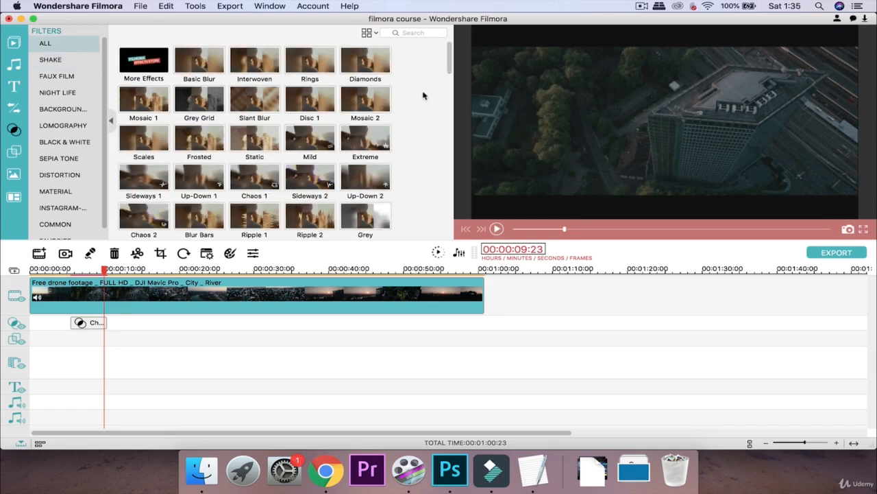
scroll(422, 94, down, 3)
scroll(421, 94, down, 2)
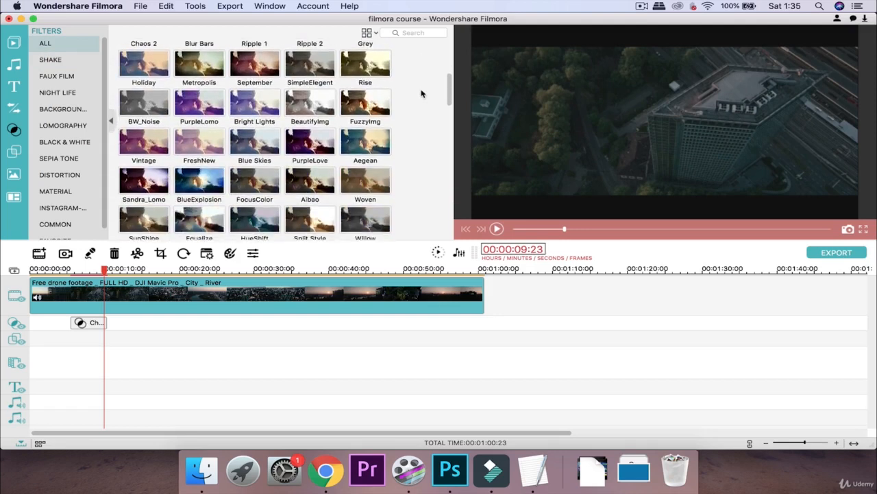
click(370, 111)
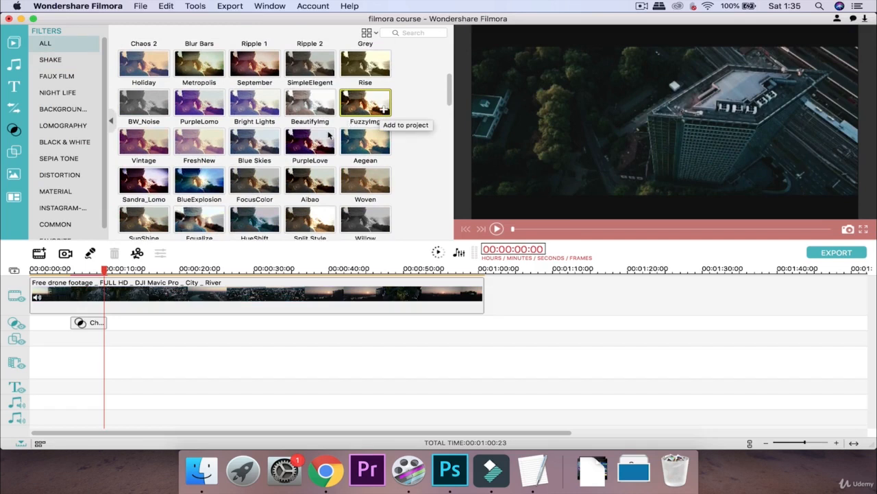
Delete the Chaos 2 filter from the timeline, dismiss the notification and show the Shake filters.
click(92, 328)
key(Delete)
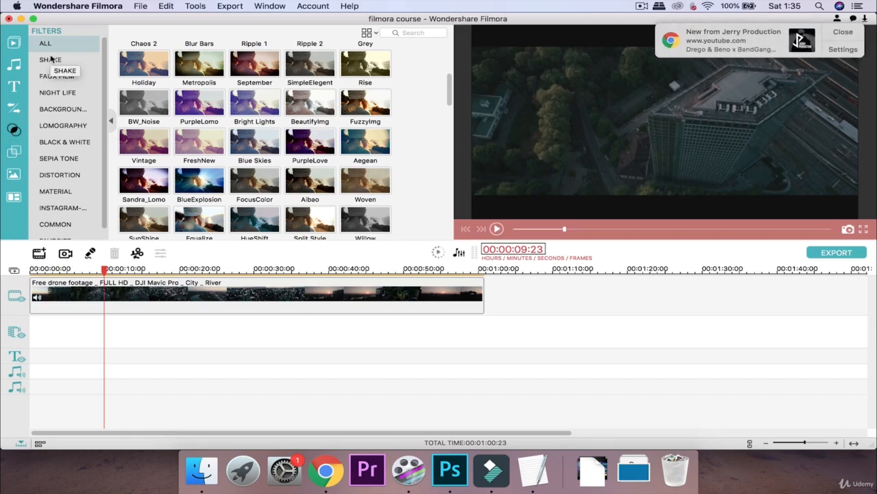
click(840, 33)
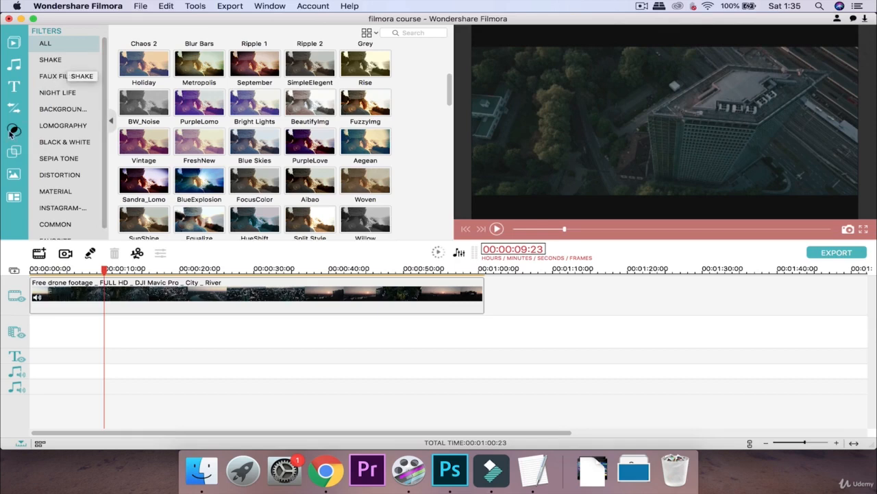
click(53, 62)
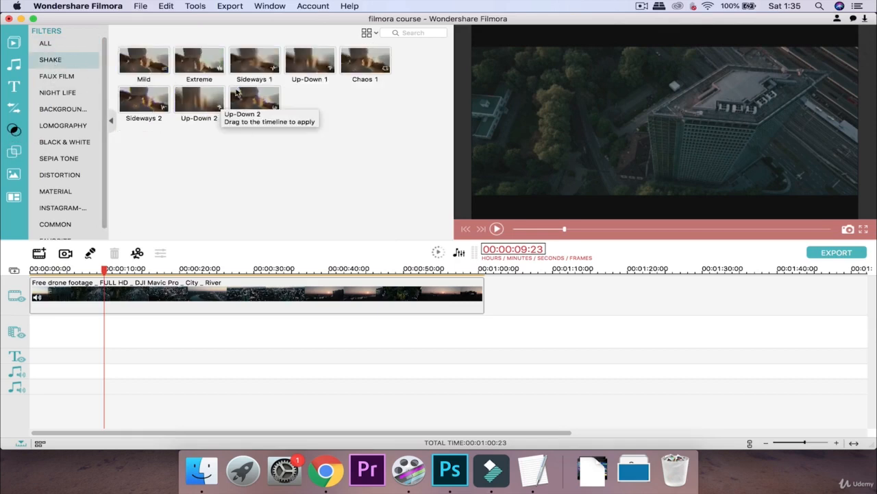